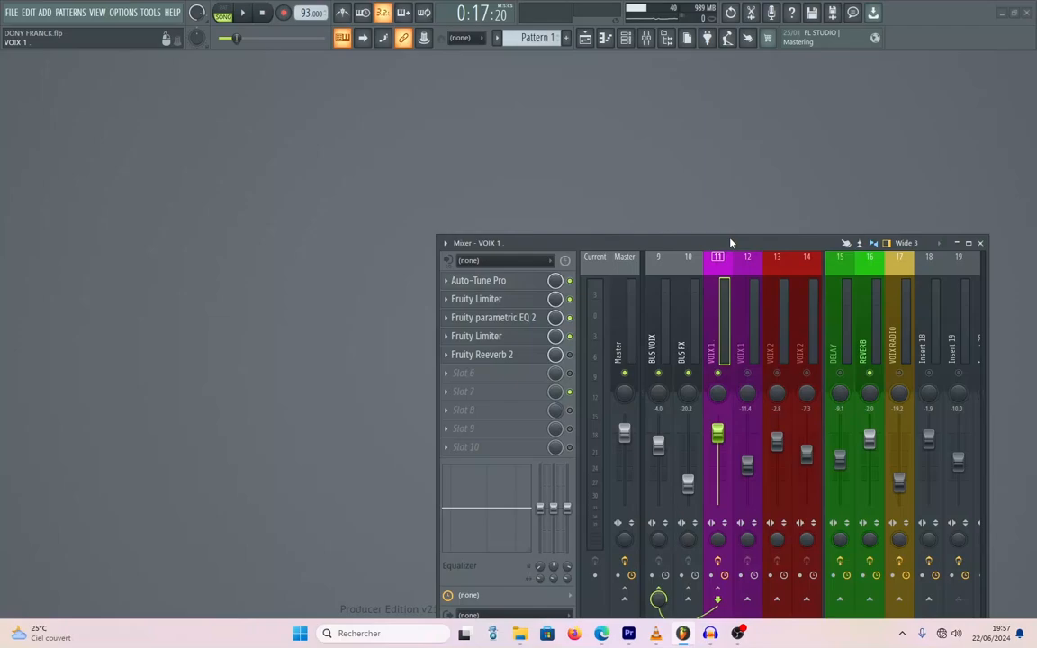
Open Fruity Reeverb 2 on the VOIX 1 track, try stereo separation at 100% separated, and restore the original separation
left_click(488, 357)
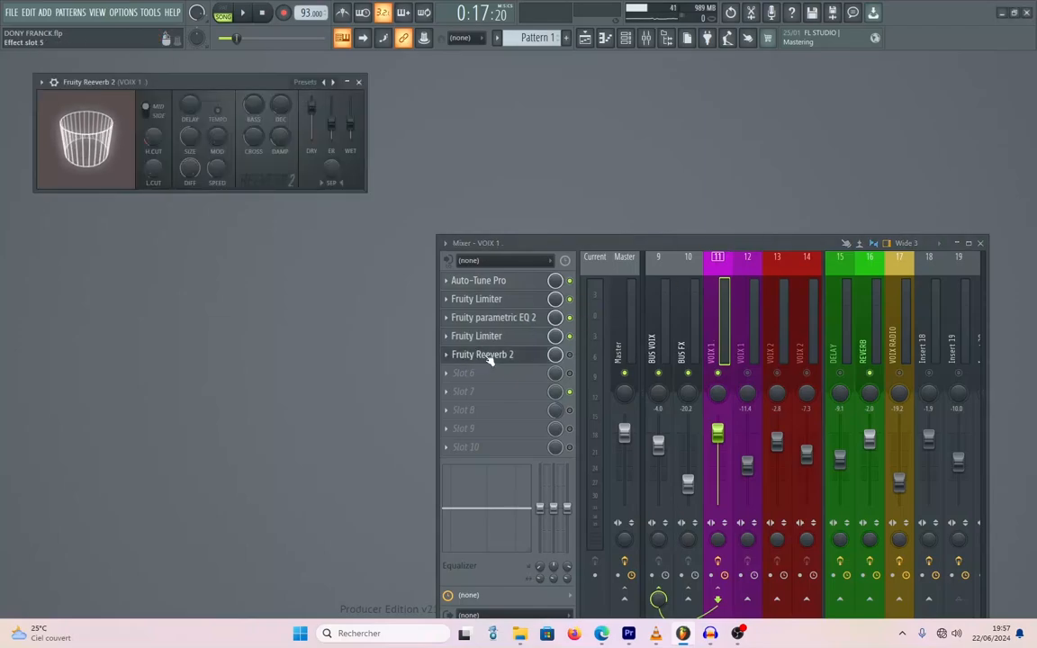
left_click_drag(214, 83, 227, 93)
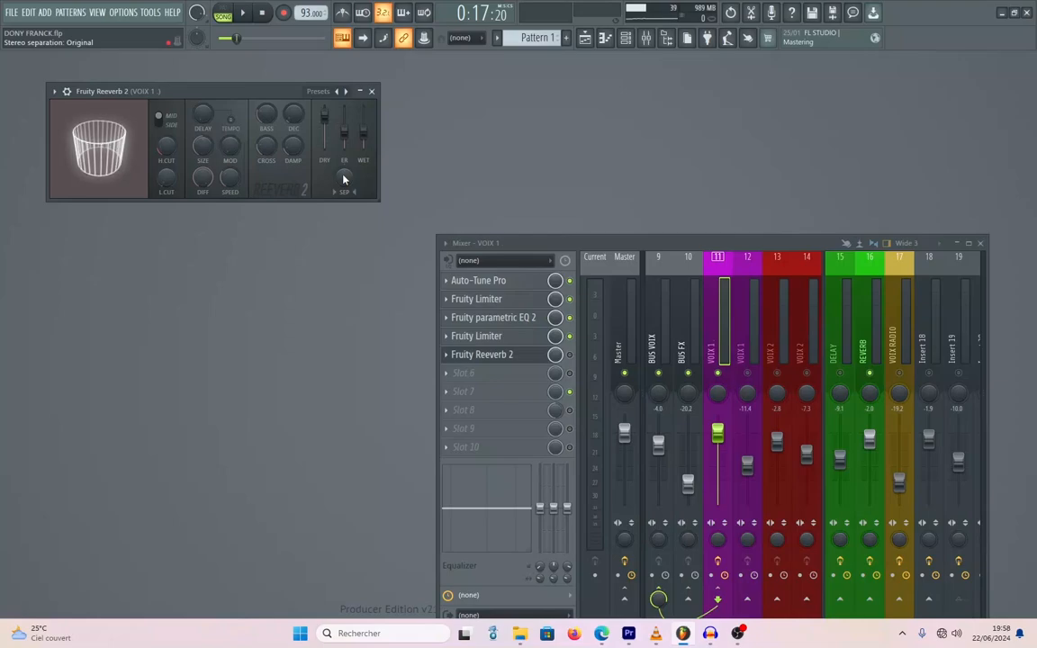
left_click_drag(343, 179, 343, 157)
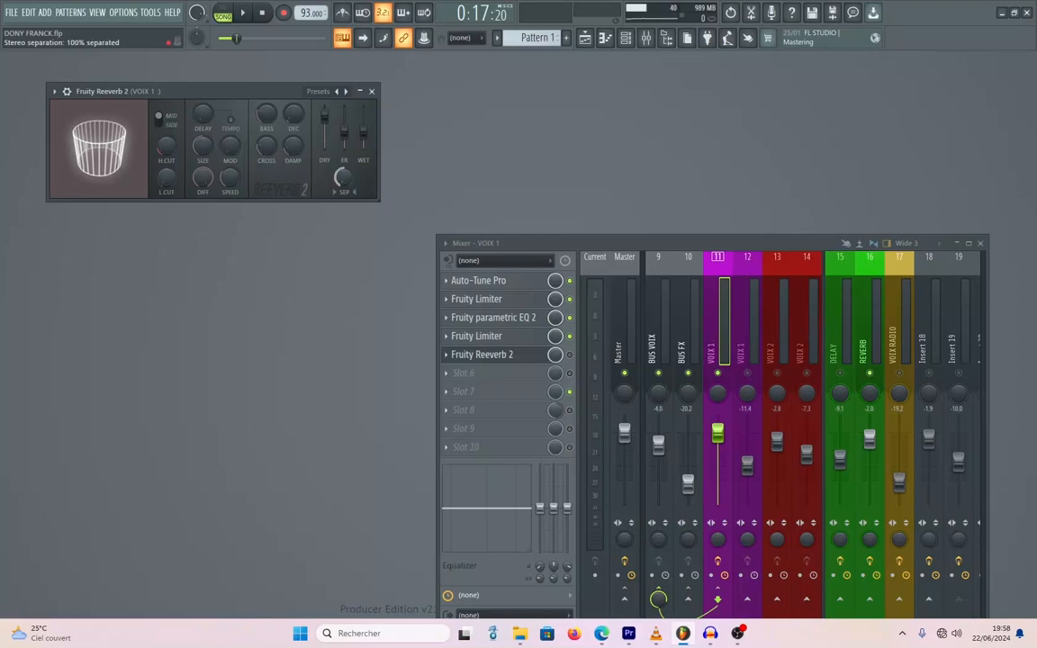
right_click(343, 178)
left_click(369, 182)
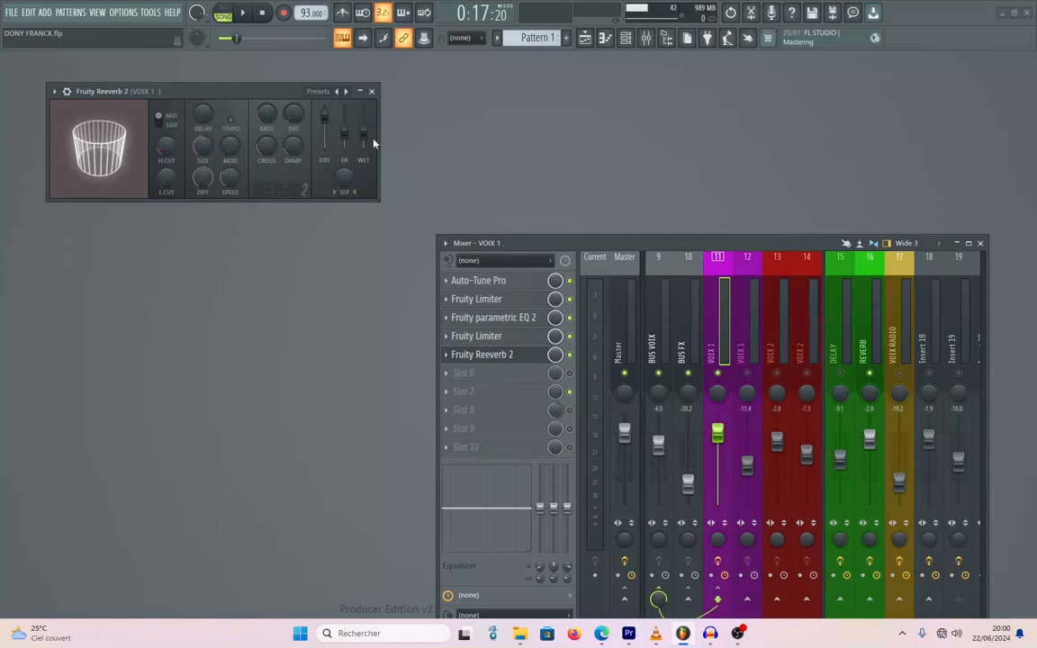
While the song plays, set the VOIX 1 Reeverb 2 high cut to 19.1 kHz and wet level to 9%, and close the plugin
key("space")
left_click_drag(363, 132, 363, 142)
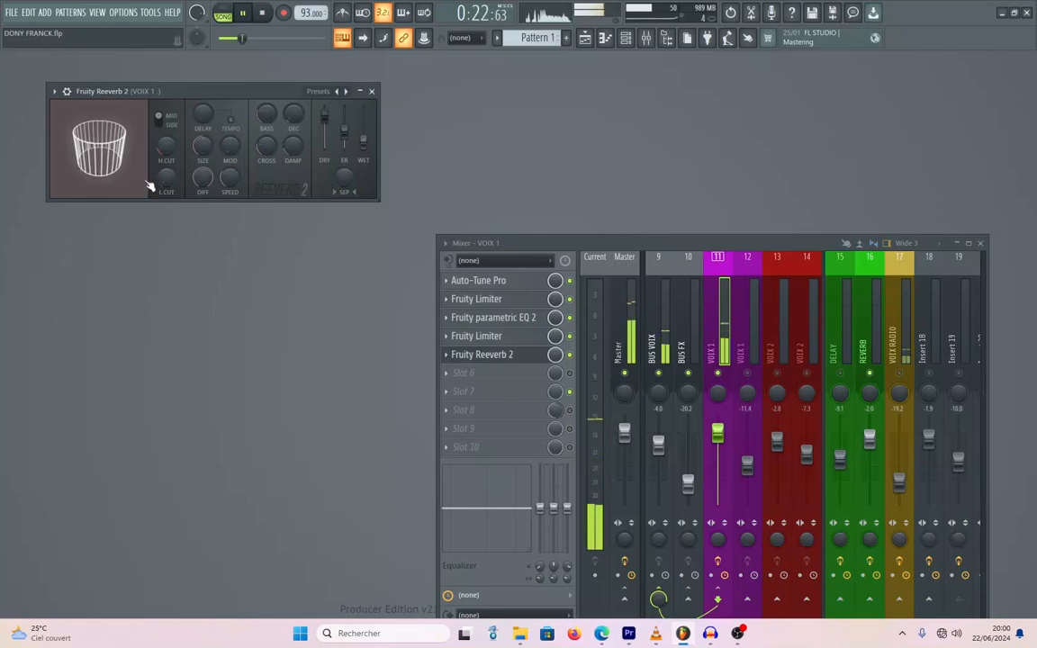
left_click_drag(167, 147, 164, 155)
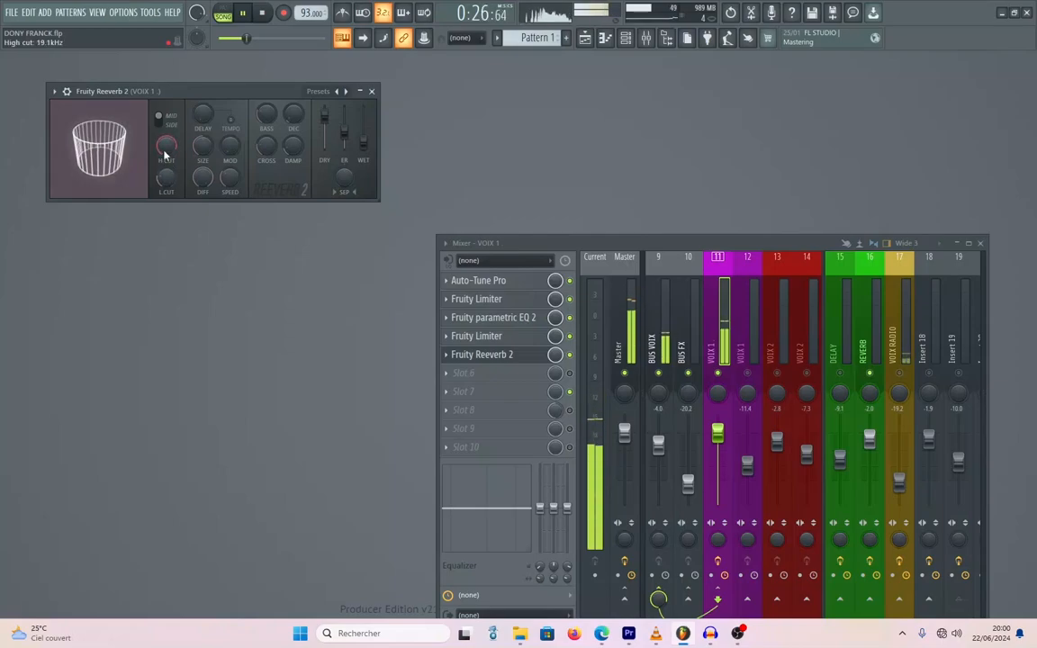
left_click_drag(363, 142, 364, 149)
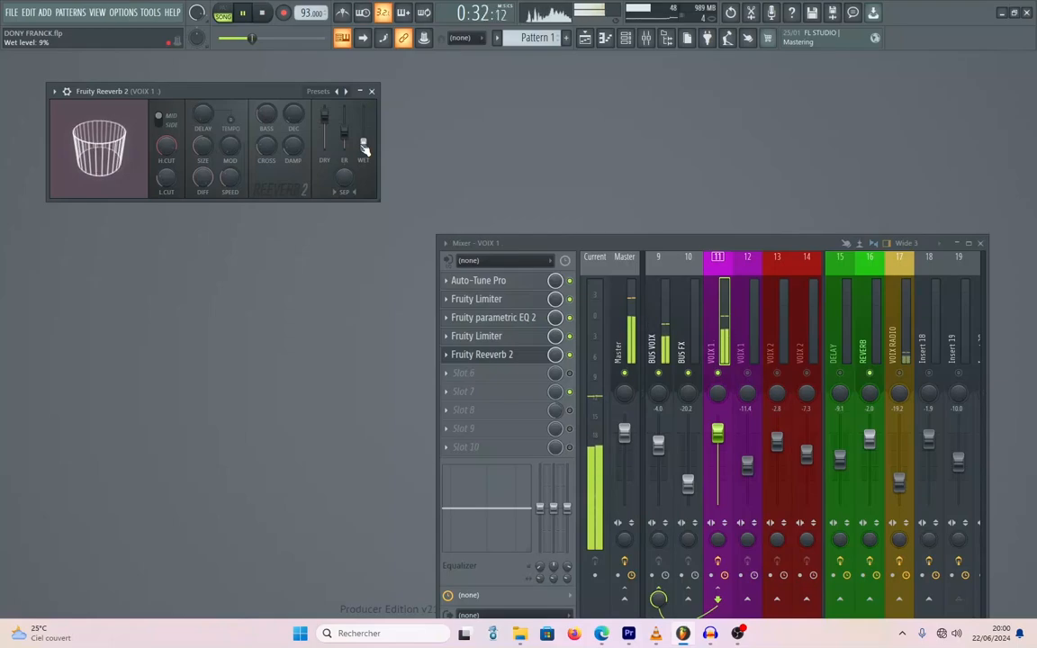
key("space")
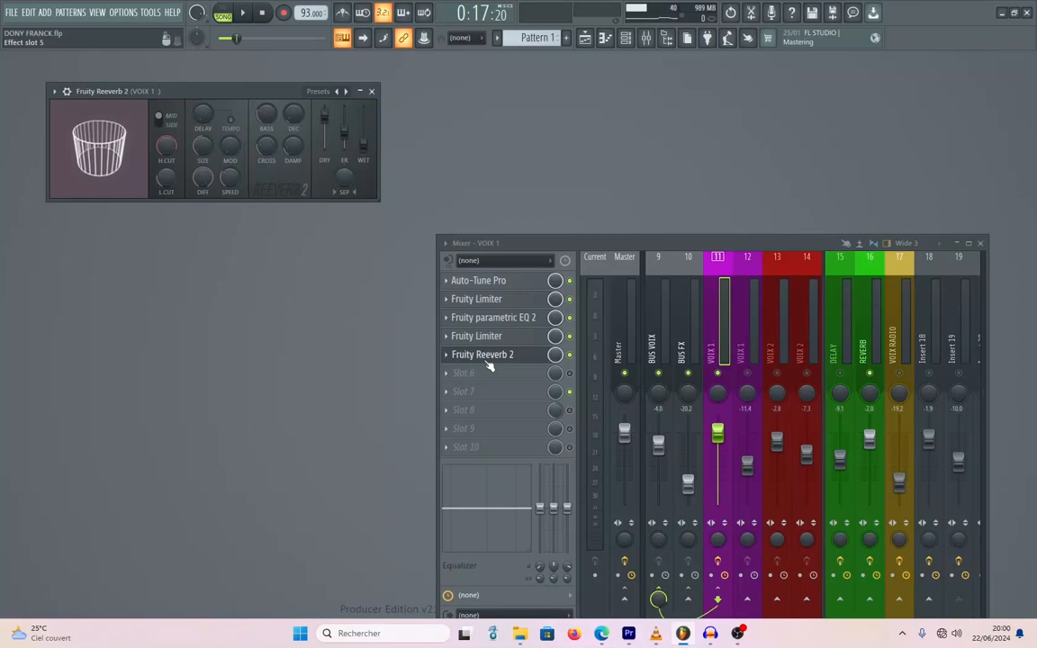
left_click(370, 93)
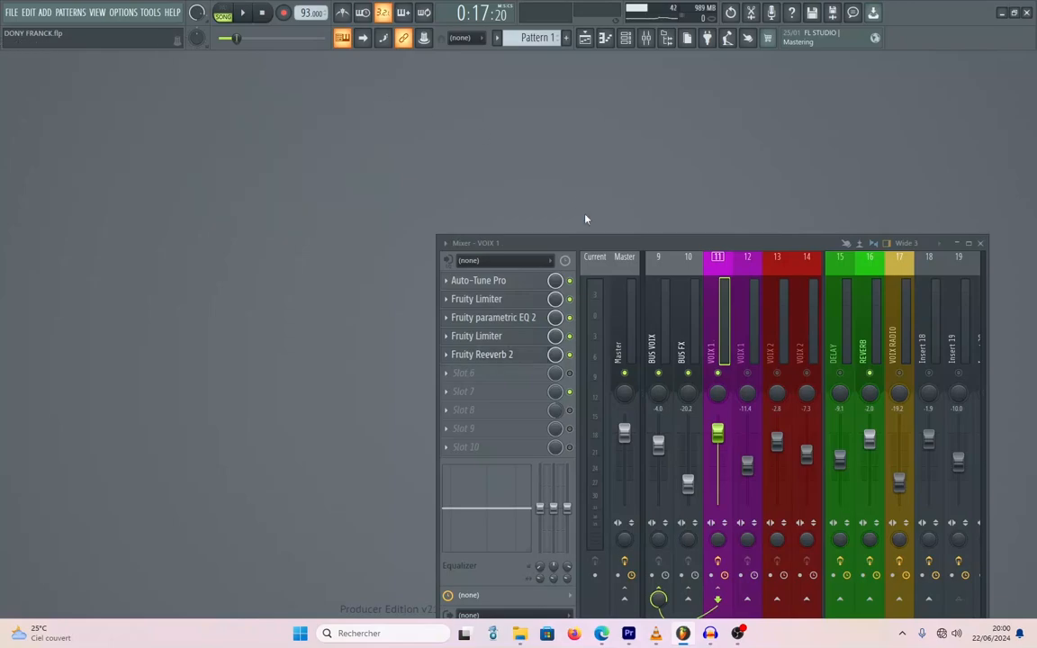
Load Fruity Peak Controller into effect slot 6 of the VOIX 1 track
left_click(454, 381)
left_click(40, 10)
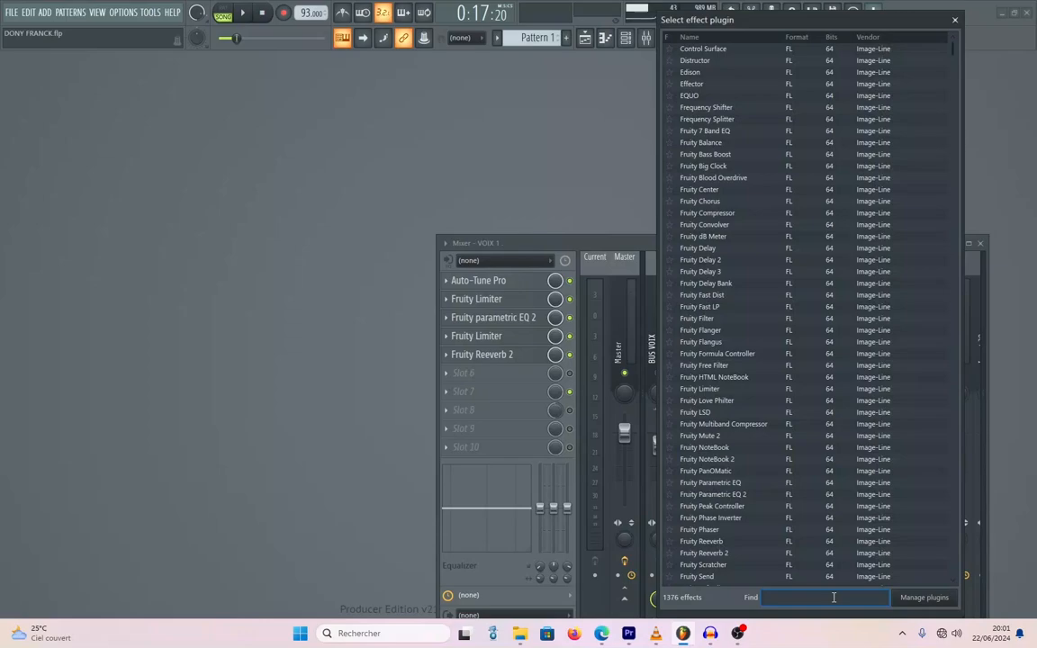
type("PEAK")
left_click(709, 61)
double_click(720, 49)
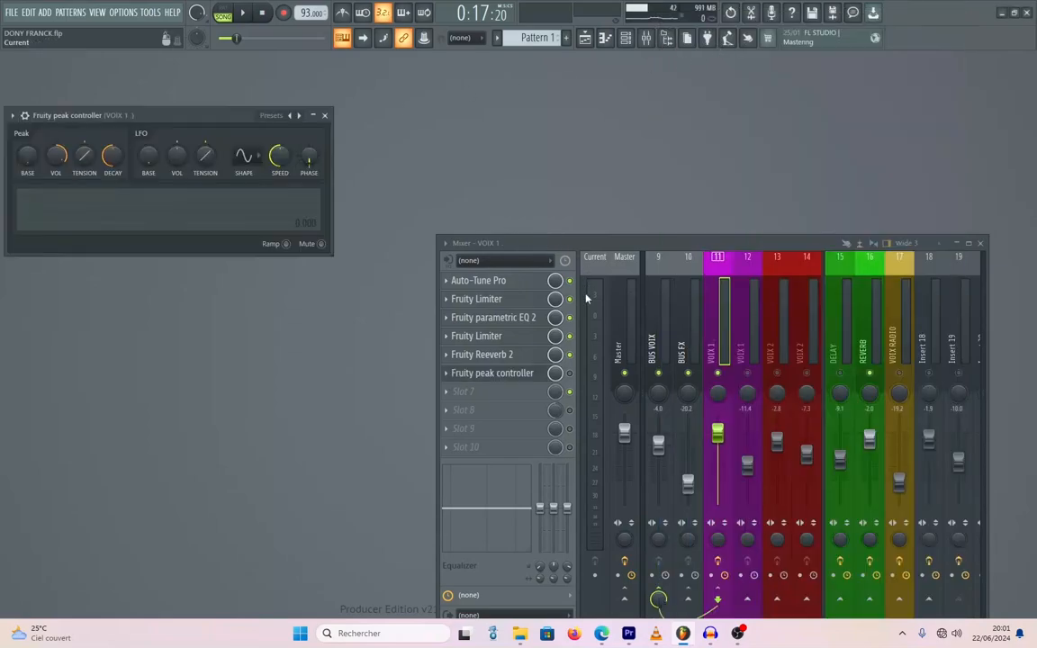
Reopen Fruity Reeverb 2 on VOIX 1 and raise its wet level to 100%
left_click(510, 360)
left_click_drag(273, 93, 512, 72)
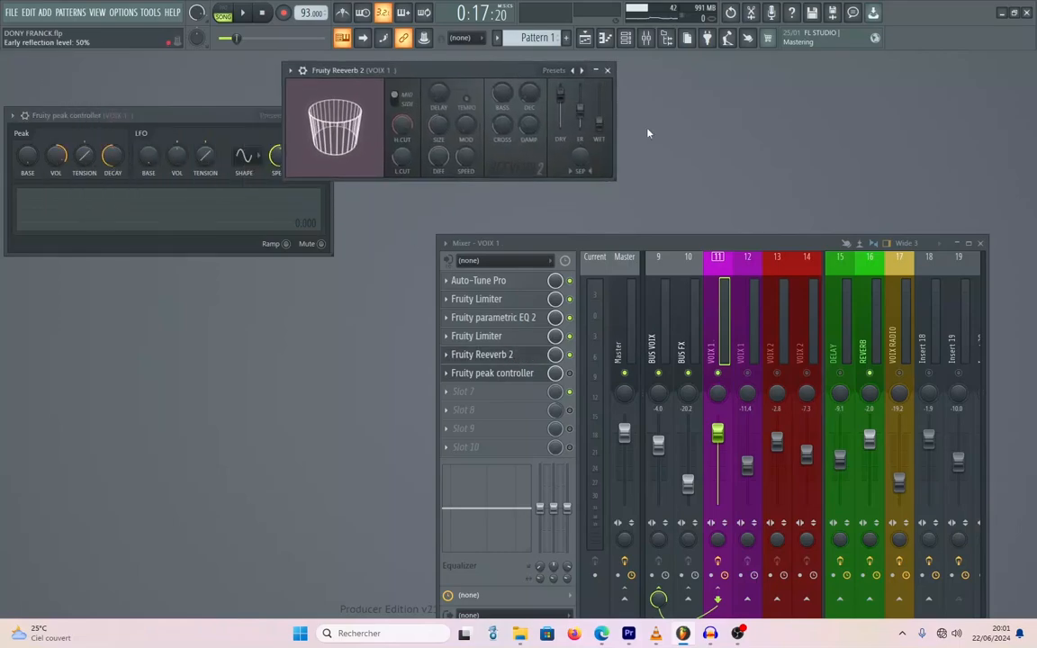
left_click_drag(599, 122, 600, 93)
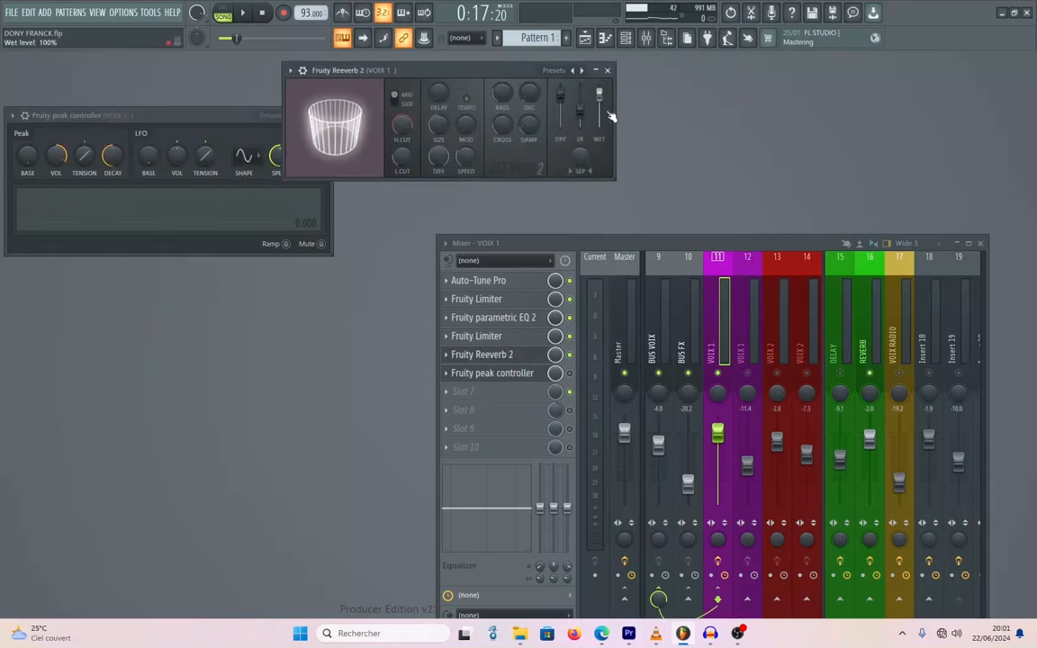
Link the Reeverb 2 wet level to the internal controller Peak ctrl - Peak with an inverted mapping formula
right_click(602, 100)
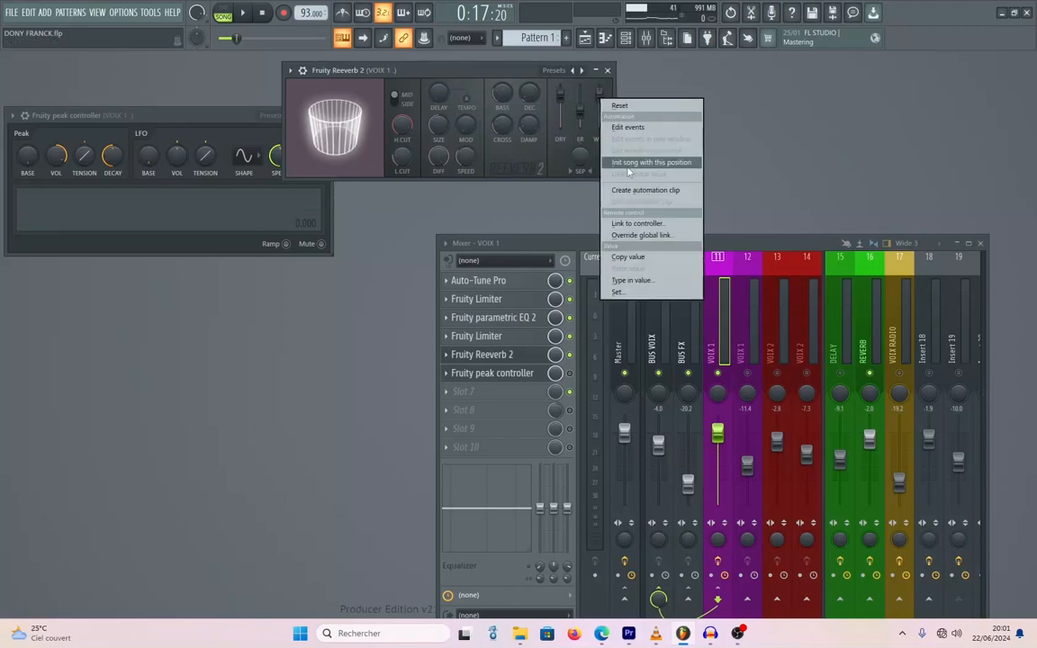
left_click(633, 223)
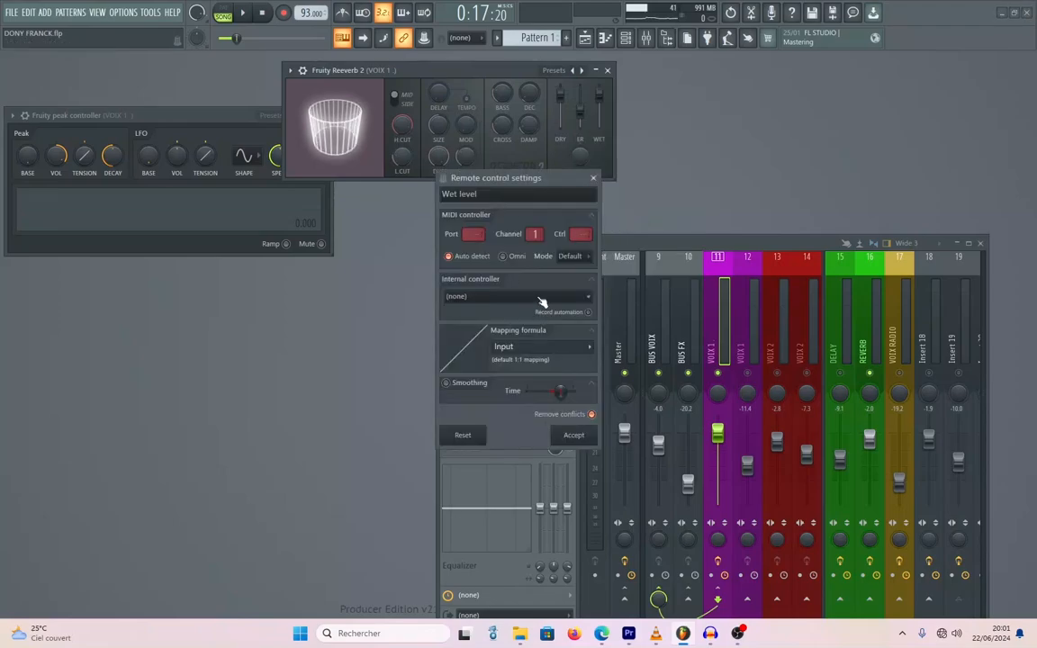
left_click(540, 297)
left_click(487, 354)
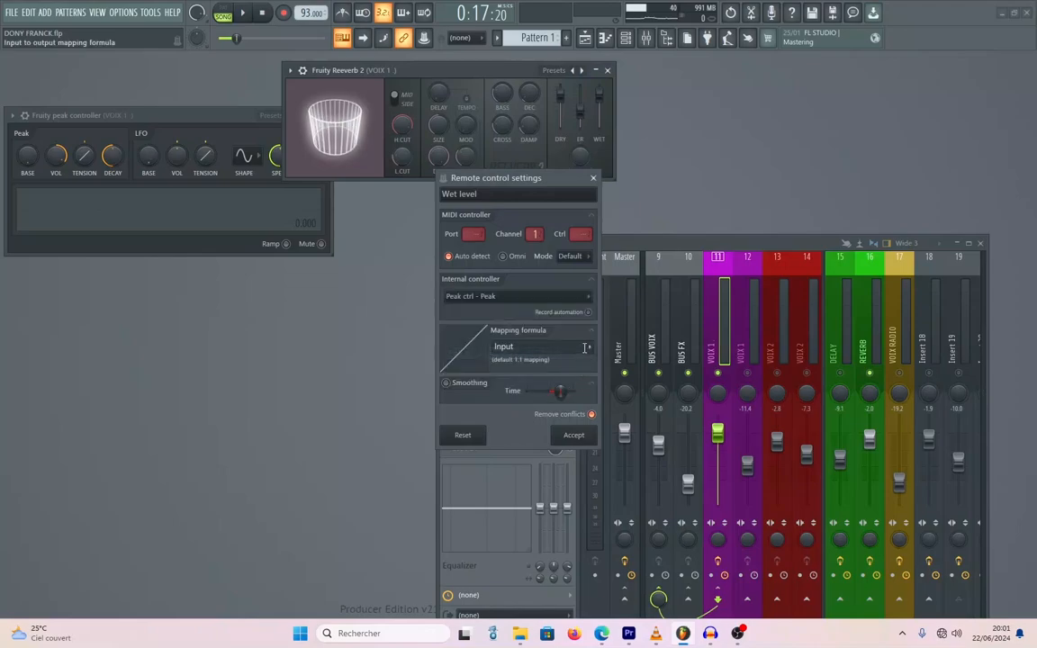
left_click(586, 347)
left_click(598, 383)
left_click(573, 435)
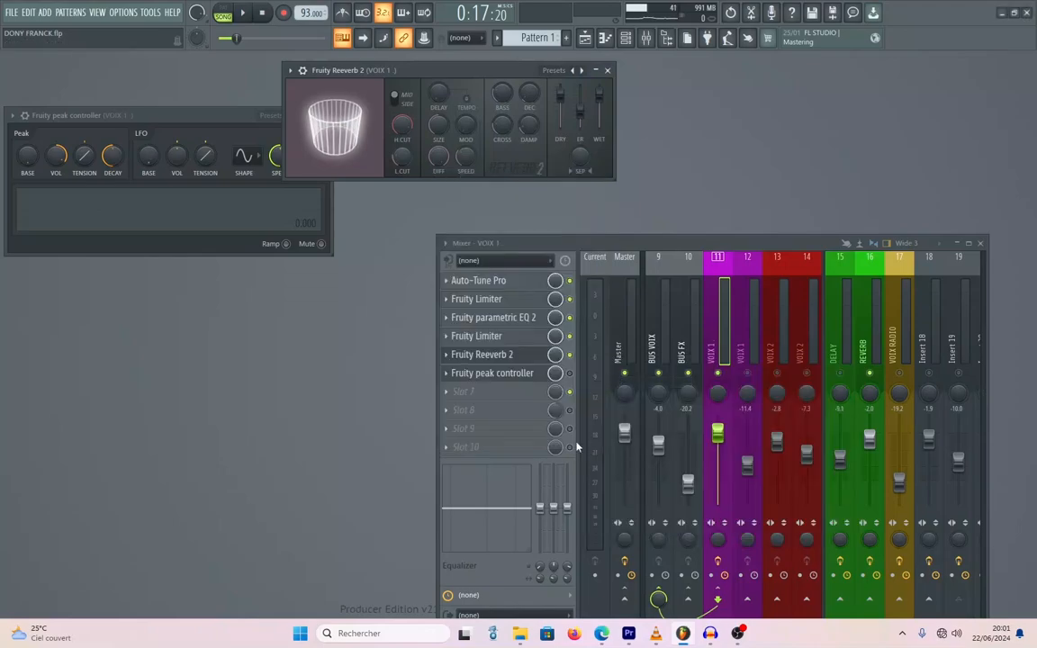
Play the song and adjust the peak controller's peak base level, trying 100% and 55%, with both plugin windows side by side
left_click_drag(491, 72, 667, 86)
left_click_drag(162, 117, 248, 89)
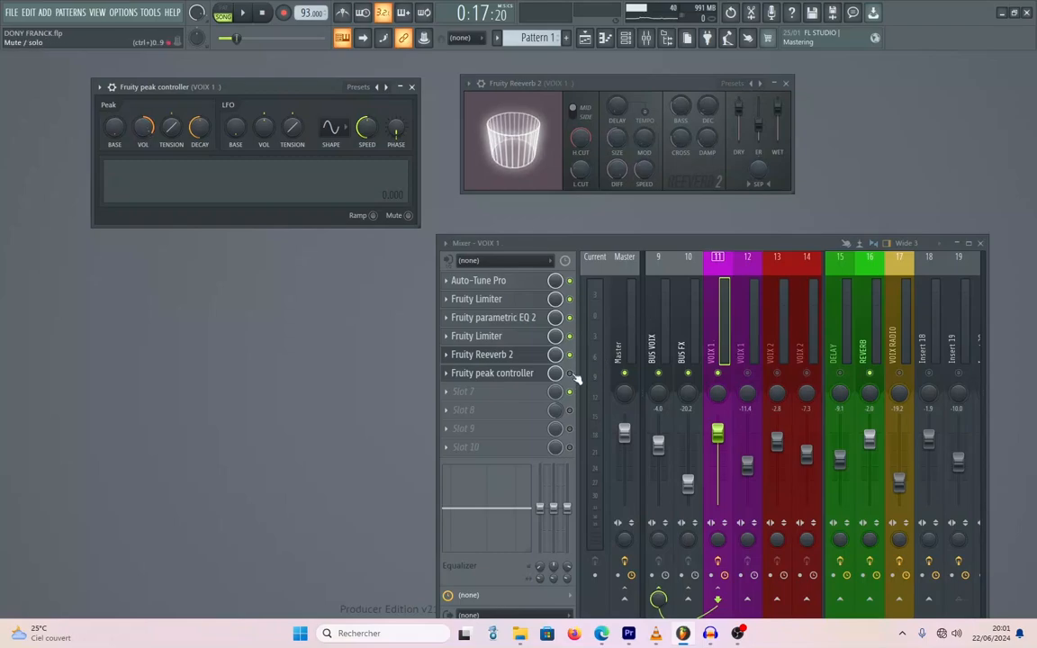
key("space")
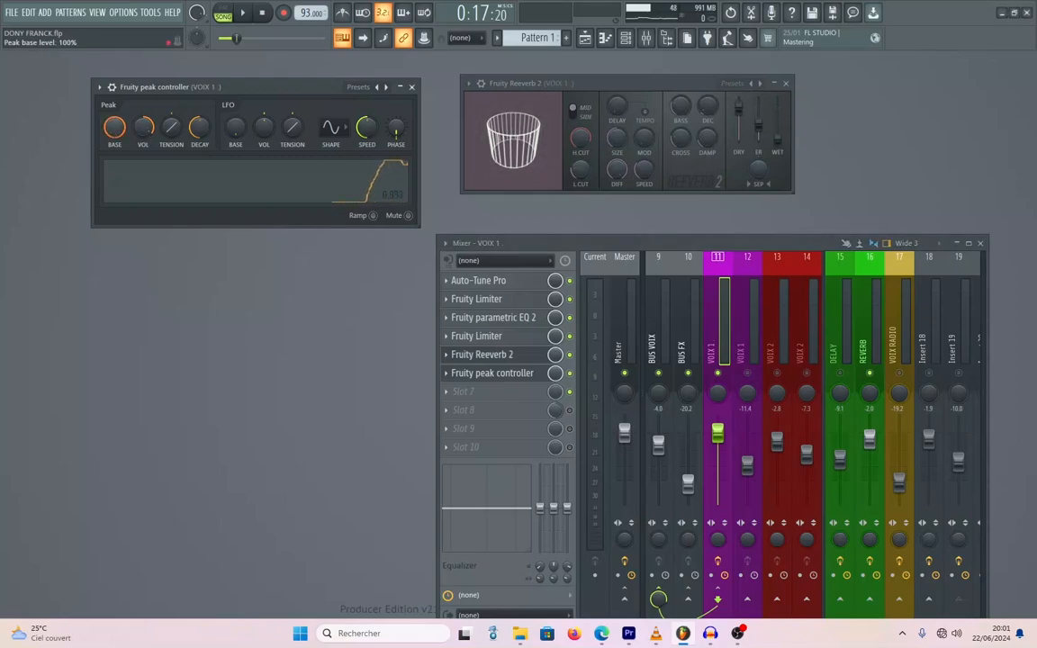
left_click_drag(114, 129, 114, 79)
left_click_drag(148, 129, 118, 122)
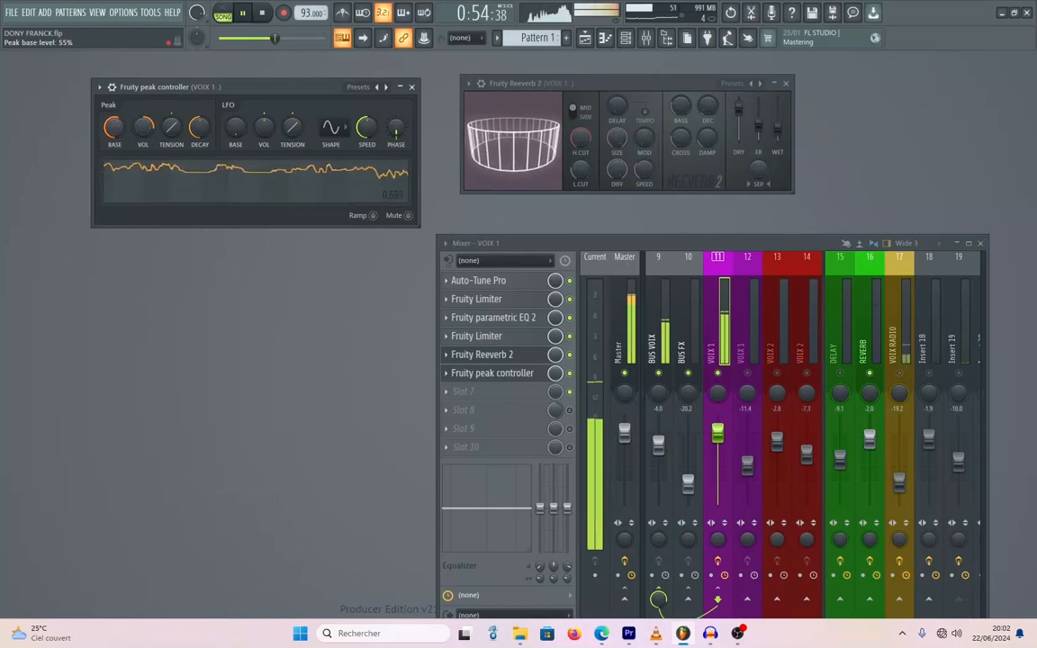
left_click_drag(114, 127, 115, 103)
key("space")
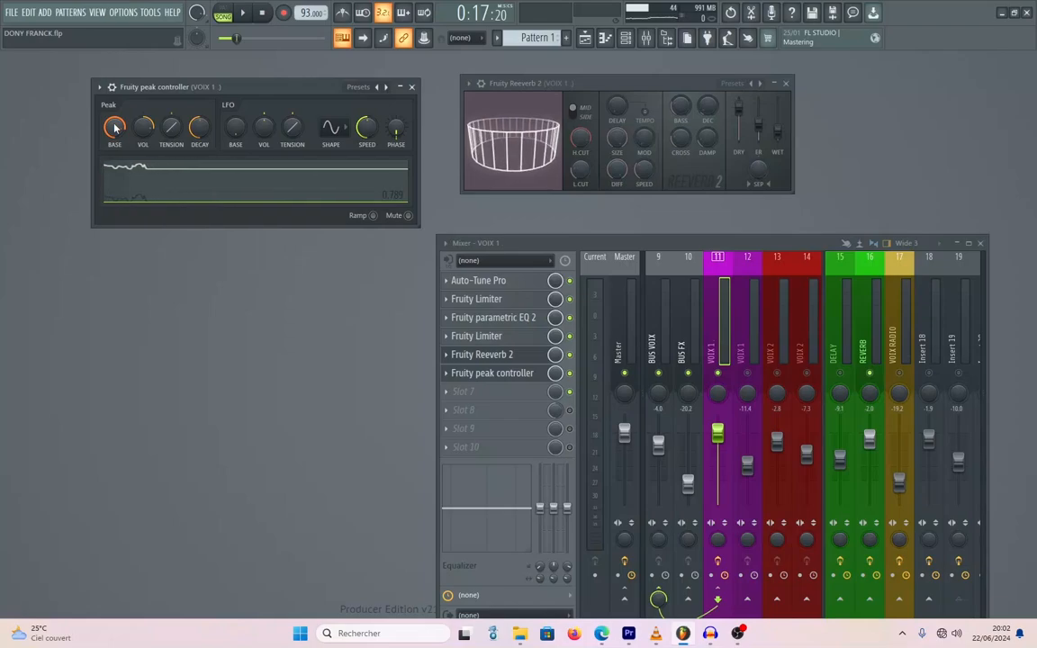
Delete Fruity Reeverb 2 and Fruity Peak Controller from the VOIX 1 effect slots
left_click(447, 358)
left_click(425, 304)
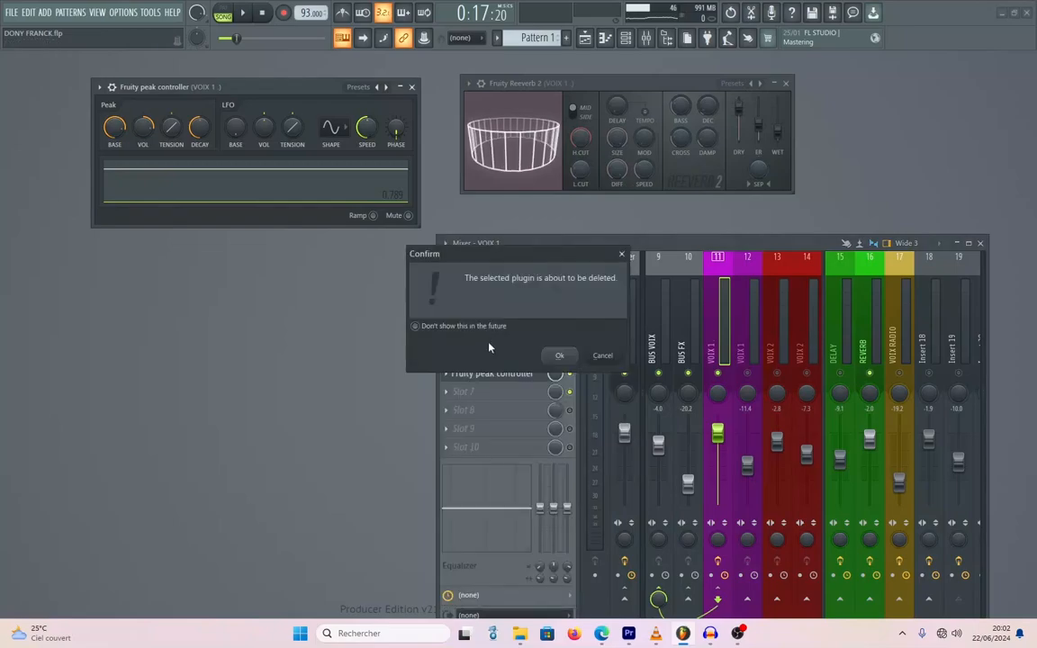
left_click(549, 356)
left_click(448, 375)
left_click(426, 308)
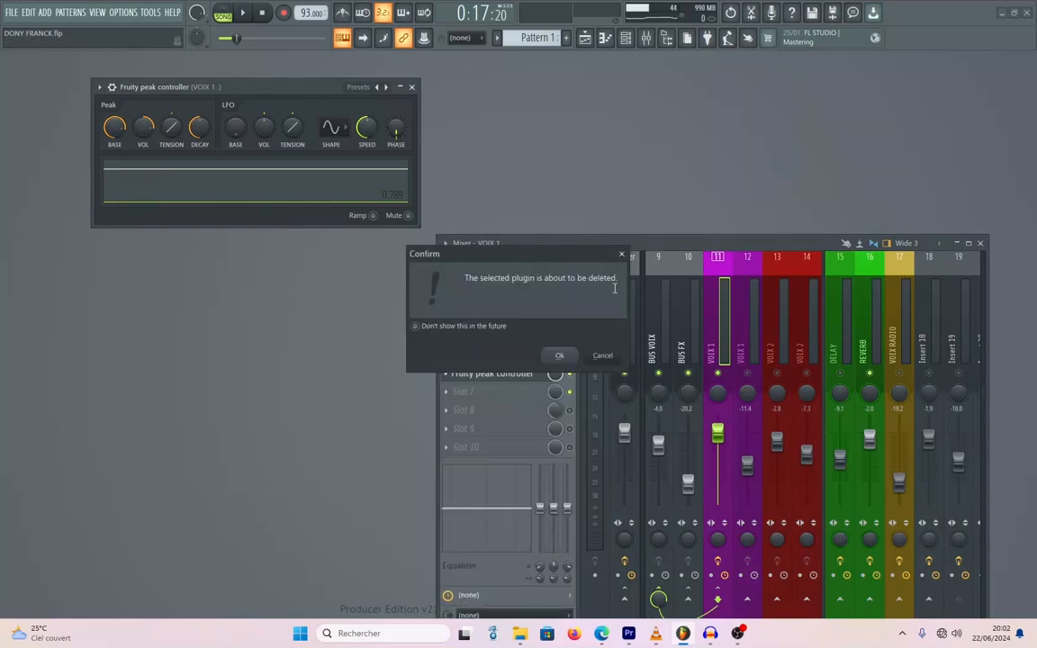
left_click(559, 356)
Select the REVERB mixer track and examine its Fruity Parametric EQ 2 and Fruity Reeverb 2 settings
left_click_drag(657, 243, 437, 72)
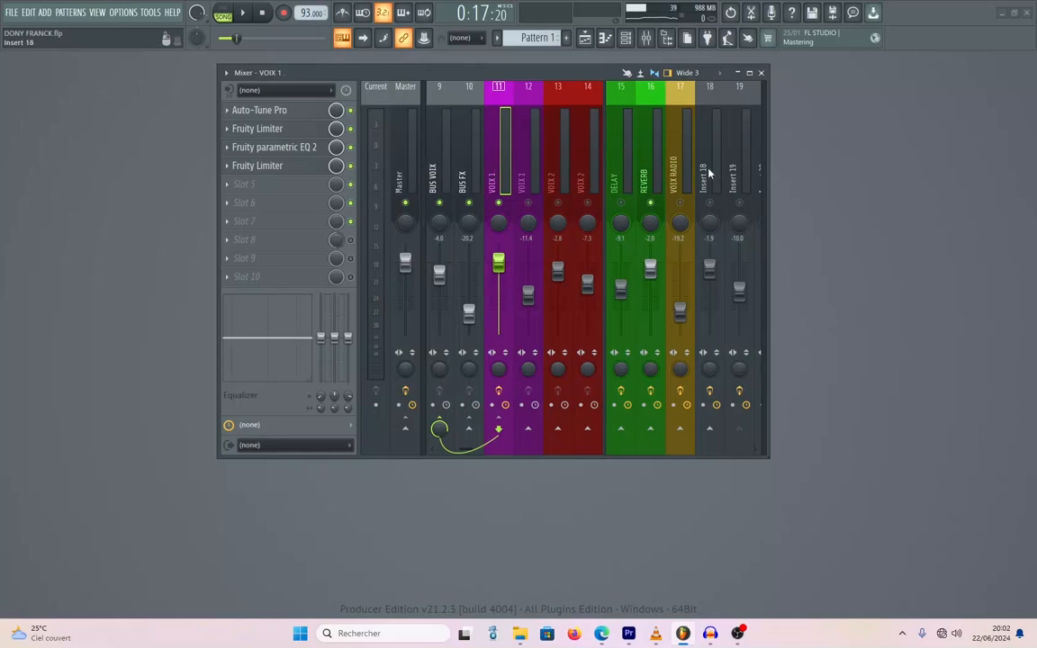
left_click(654, 180)
left_click_drag(454, 72, 738, 332)
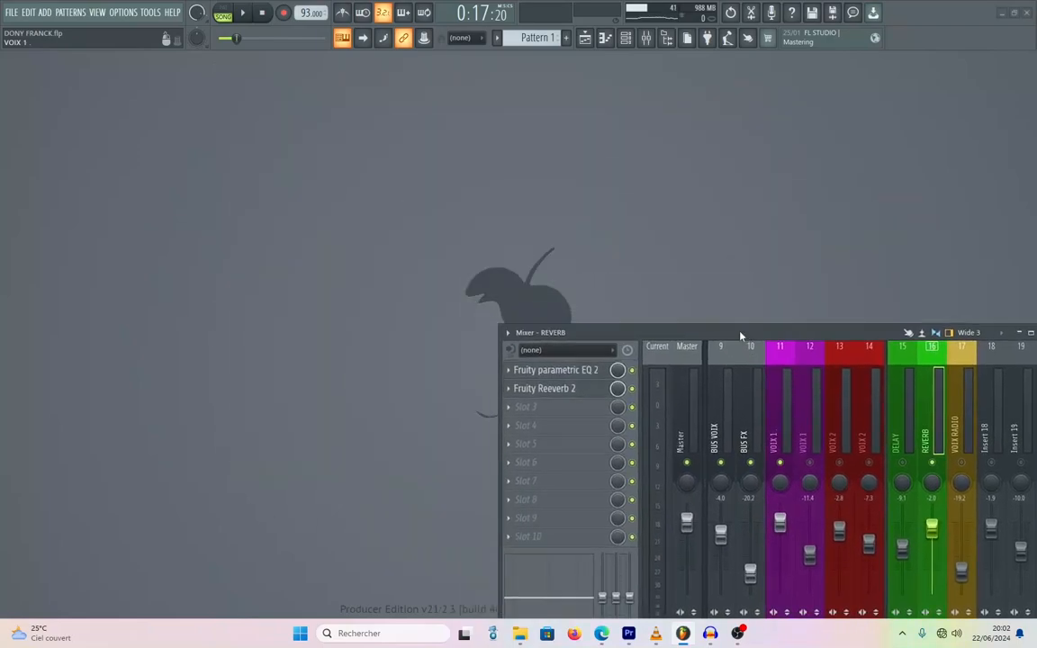
left_click(577, 373)
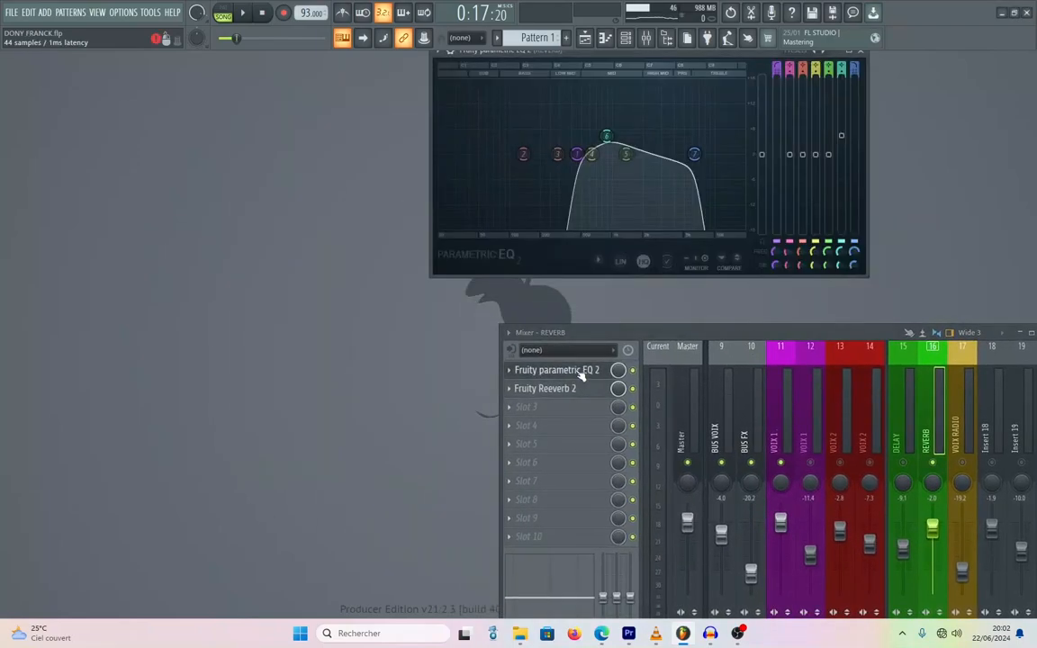
left_click(577, 390)
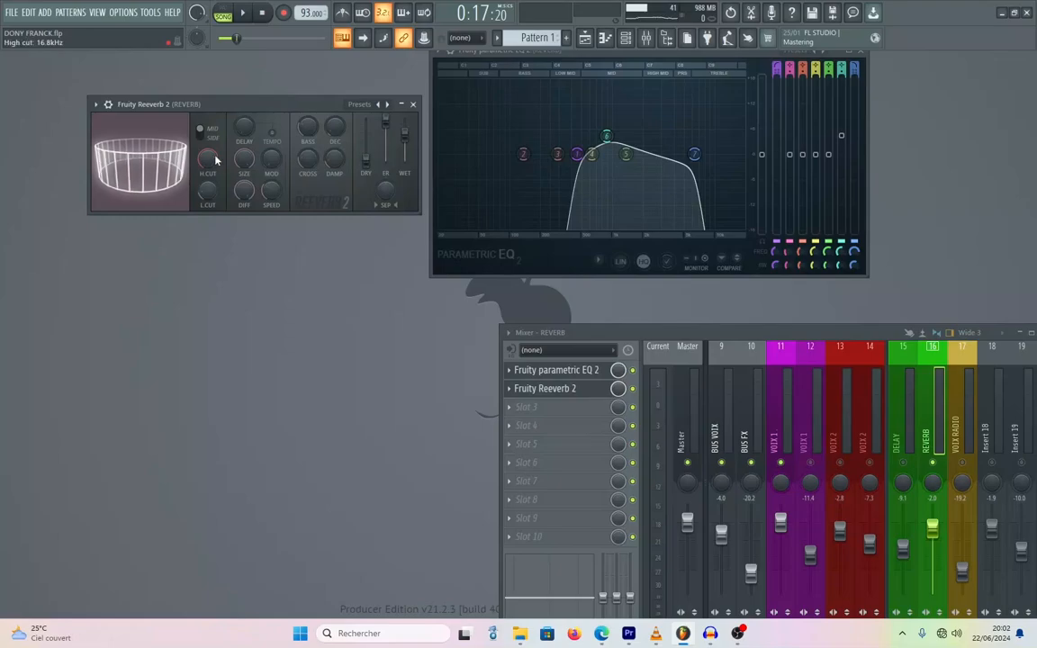
left_click(861, 52)
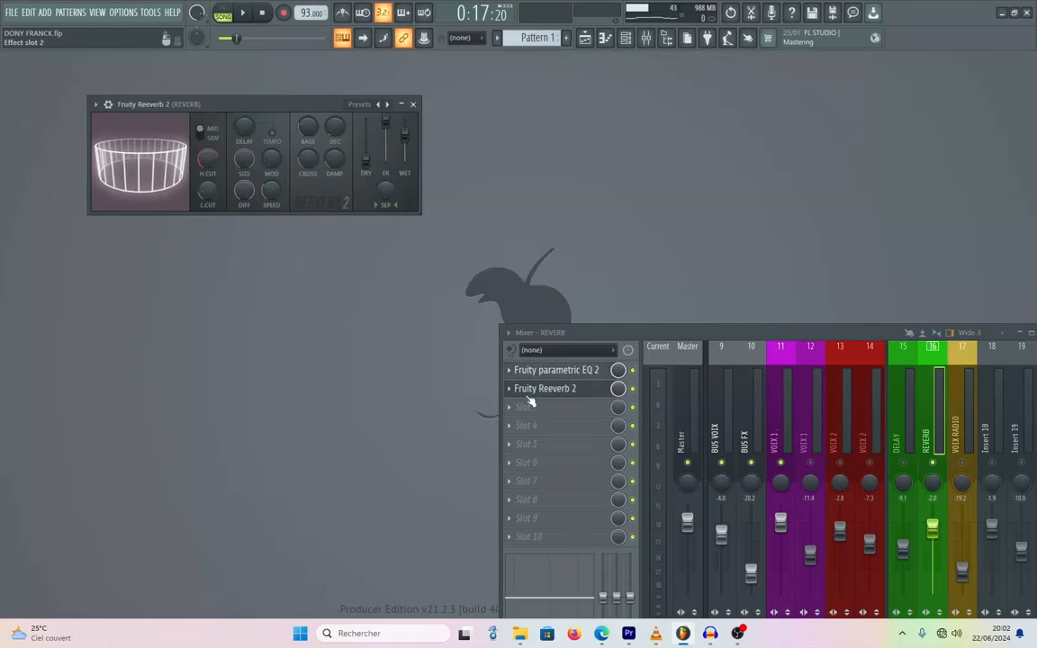
Load Trackspacer 2.5 into effect slot 3 of the REVERB track and reposition its window
left_click(519, 407)
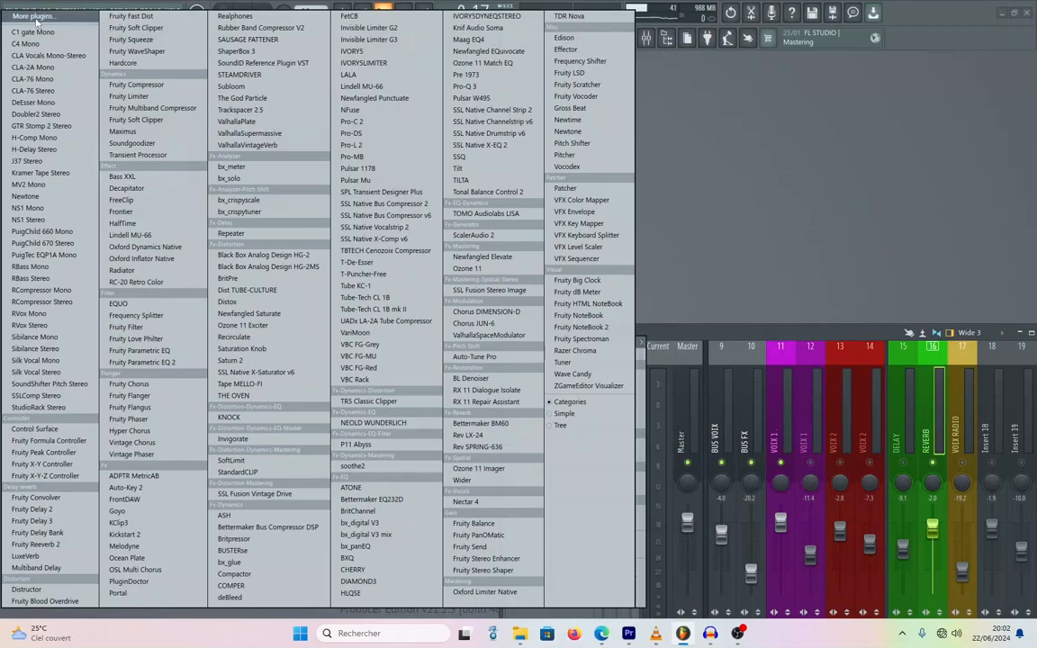
left_click(34, 18)
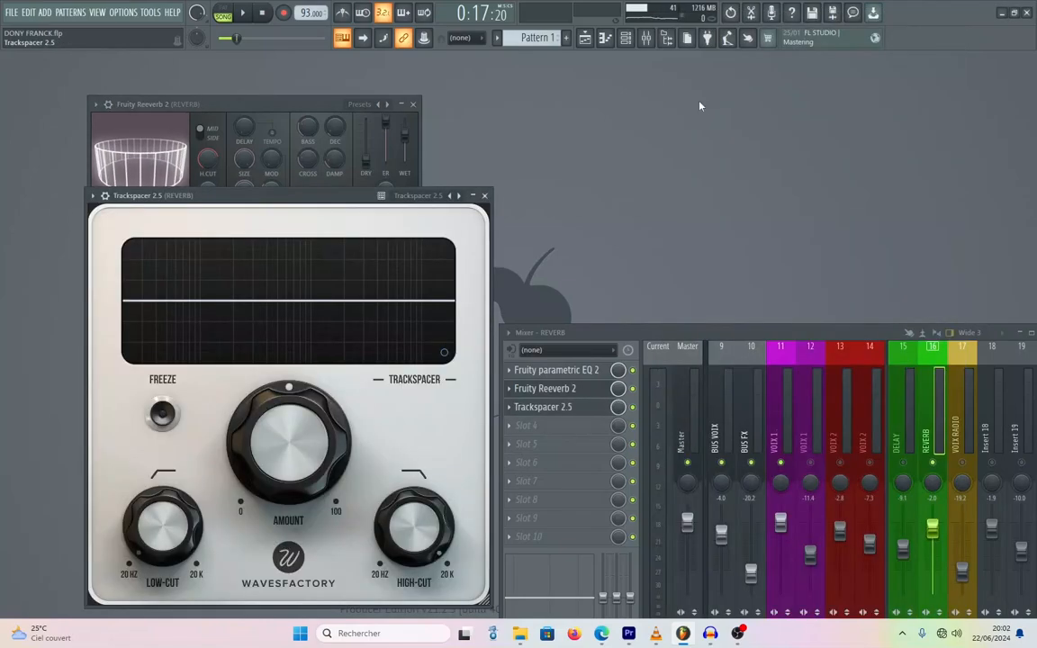
left_click_drag(278, 196, 336, 75)
Examine the VST wrapper settings of Trackspacer 2.5 and return to the plugin interface
left_click(154, 73)
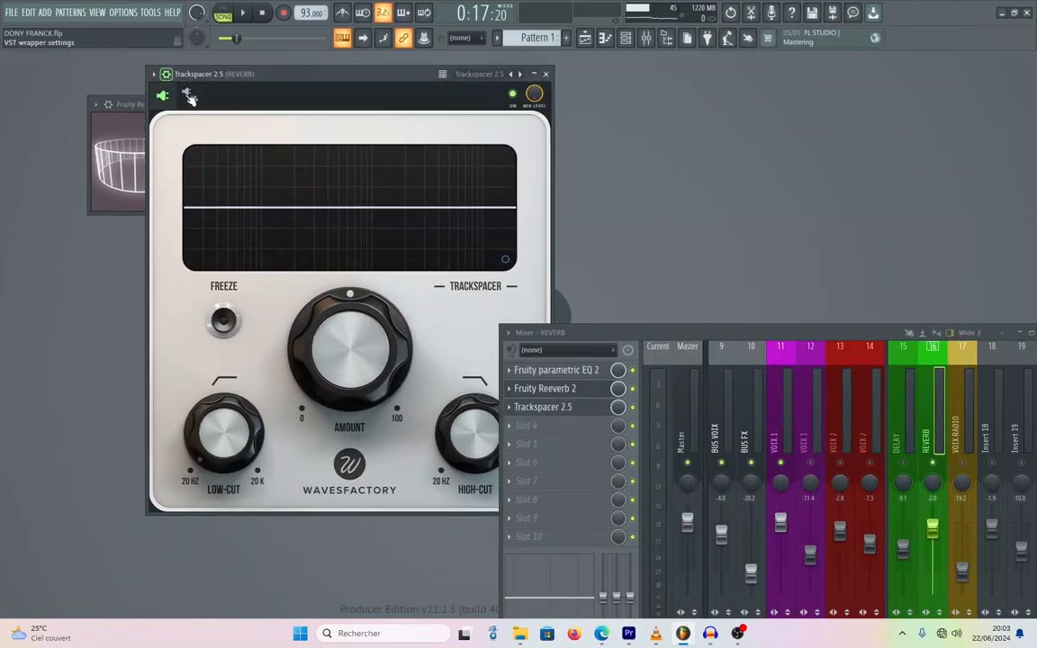
left_click(188, 95)
left_click(205, 122)
left_click(163, 97)
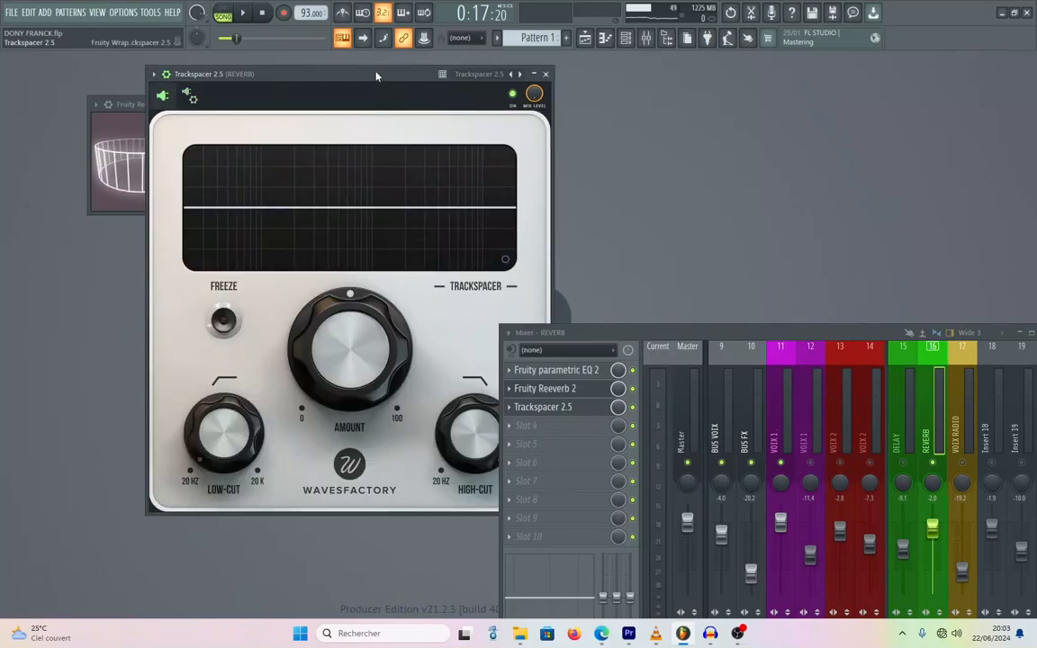
Move Trackspacer 2.5 down to slot 5 of the REVERB track and load Saturn 2 into slot 3
left_click_drag(376, 75, 312, 74)
left_click_drag(597, 325, 616, 54)
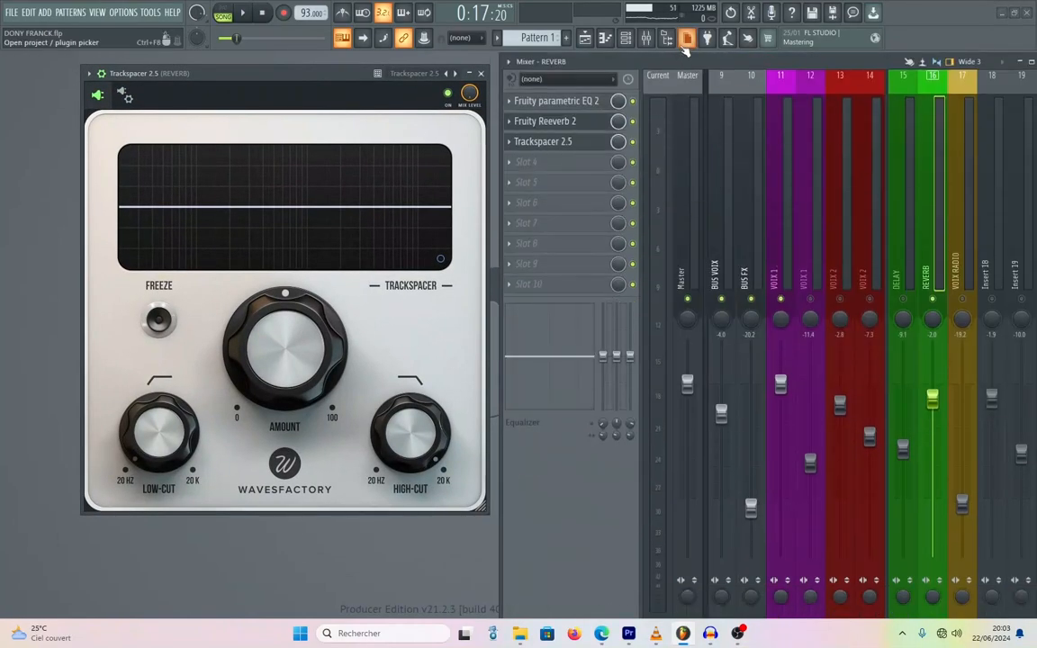
scroll(570, 146, "down", 2)
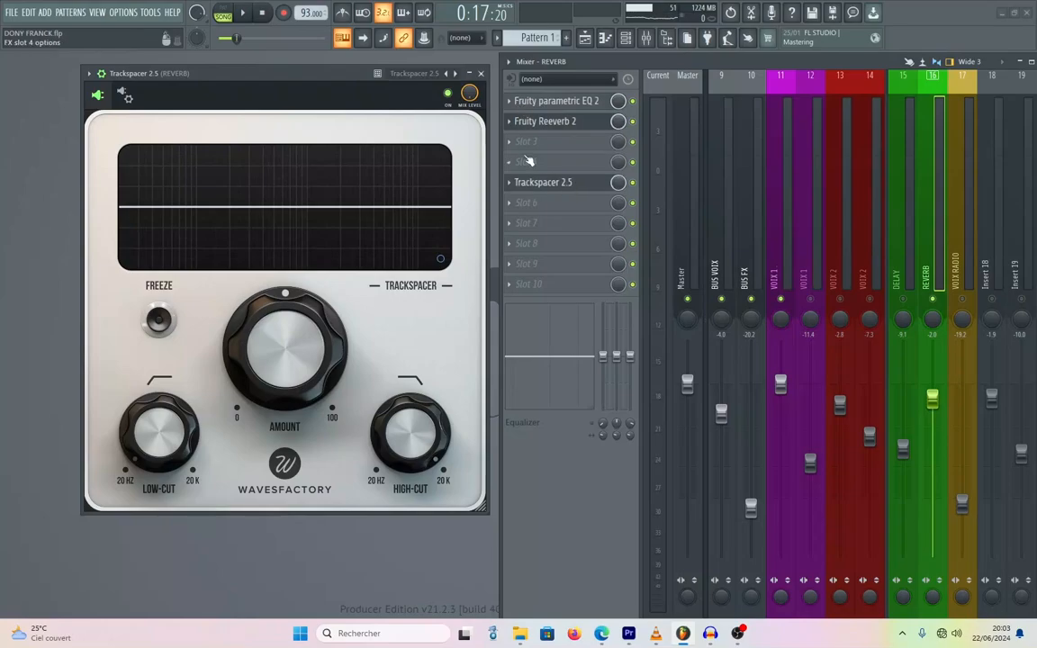
left_click(515, 144)
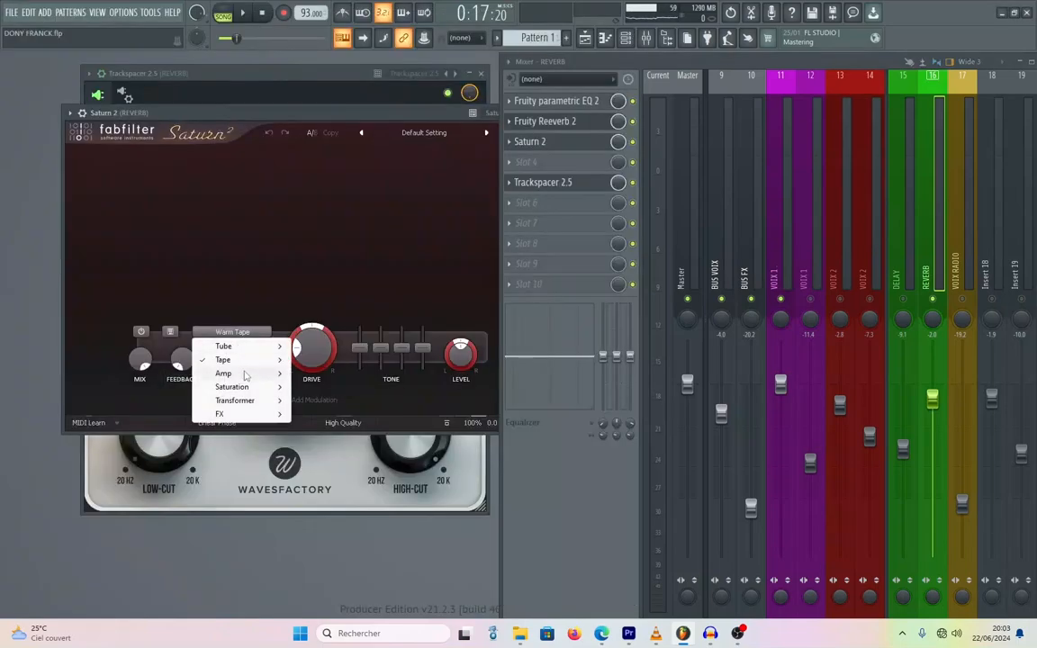
Set Saturn 2's saturation style to Gentle Saturation with about 45% drive, audition it during playback, and close its window
mouse_move(241, 389)
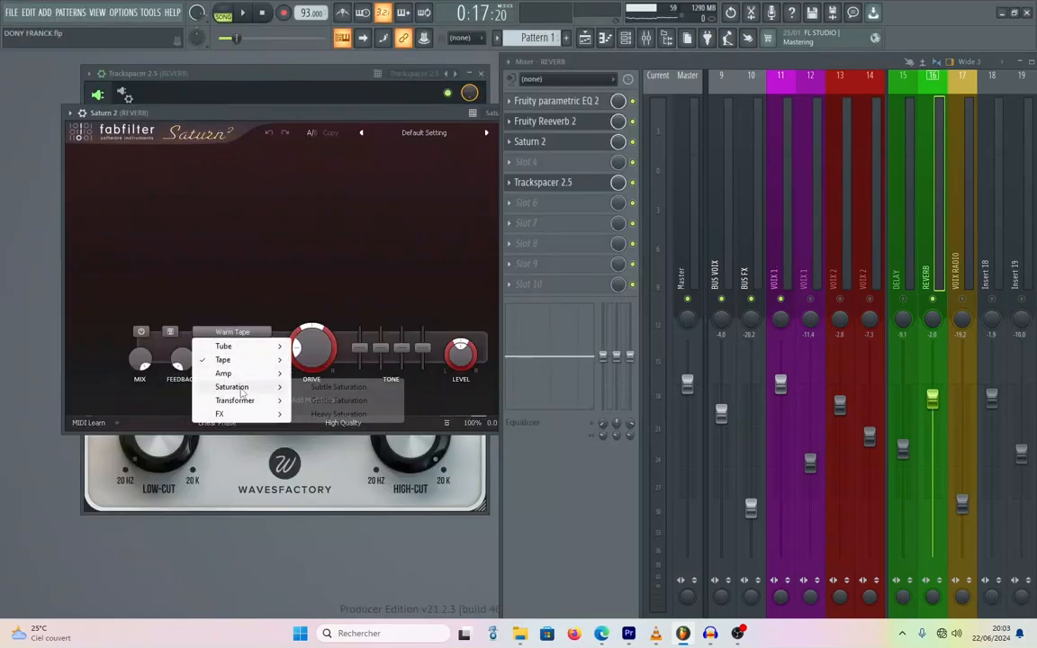
left_click(340, 400)
key("space")
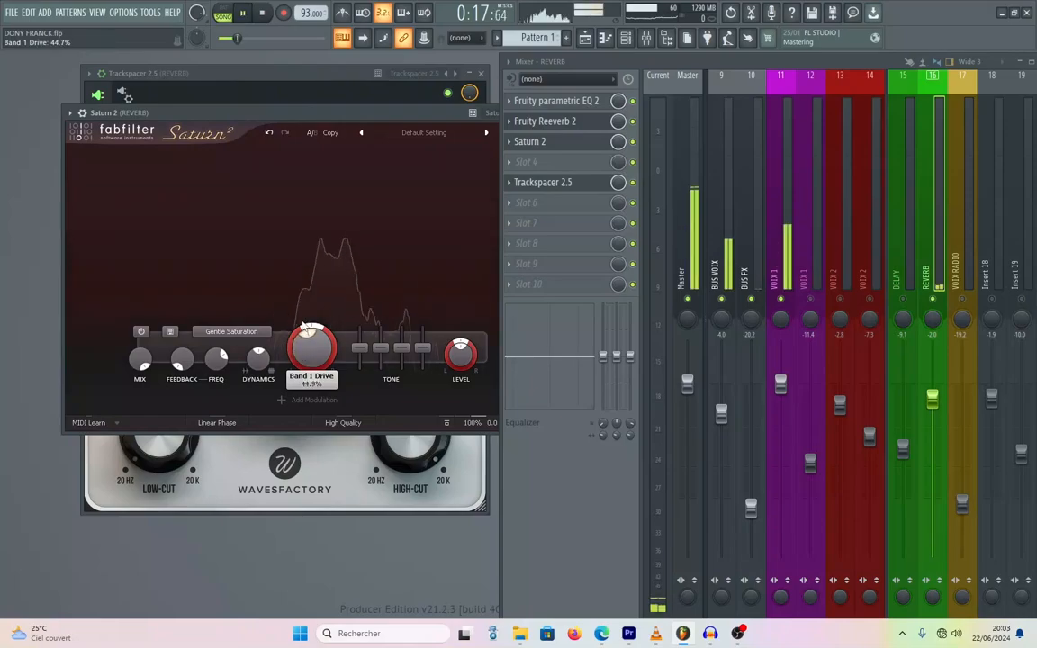
left_click_drag(389, 113, 156, 140)
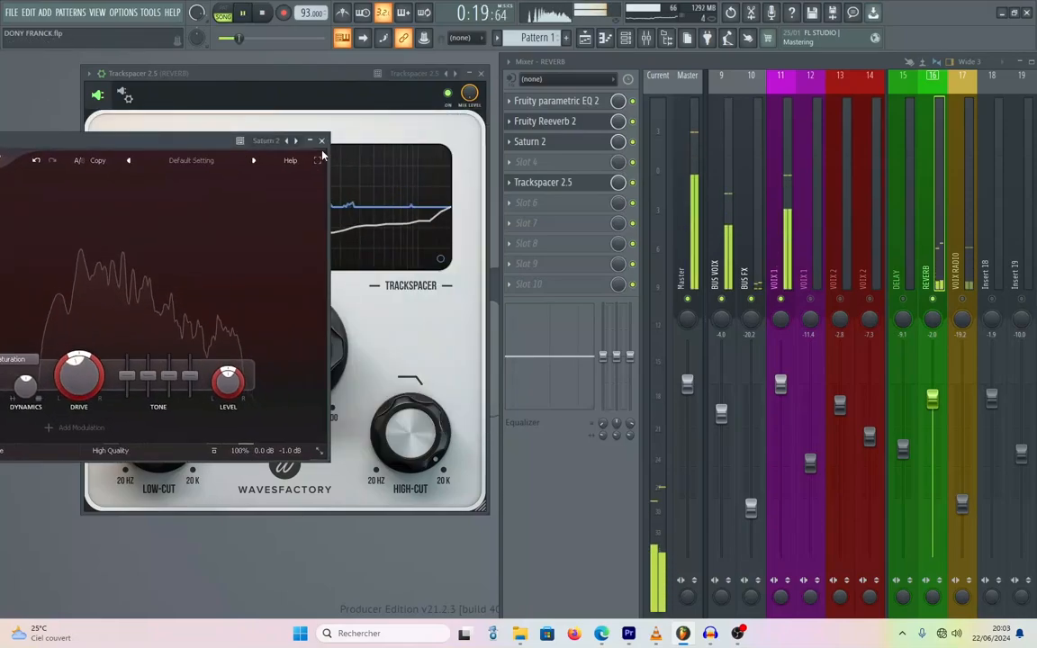
left_click(322, 140)
Raise Trackspacer's amount to 100% and its low-cut frequency slightly during playback, and readjust the amount by ear
left_click_drag(292, 235, 296, 121)
left_click_drag(182, 440, 199, 413)
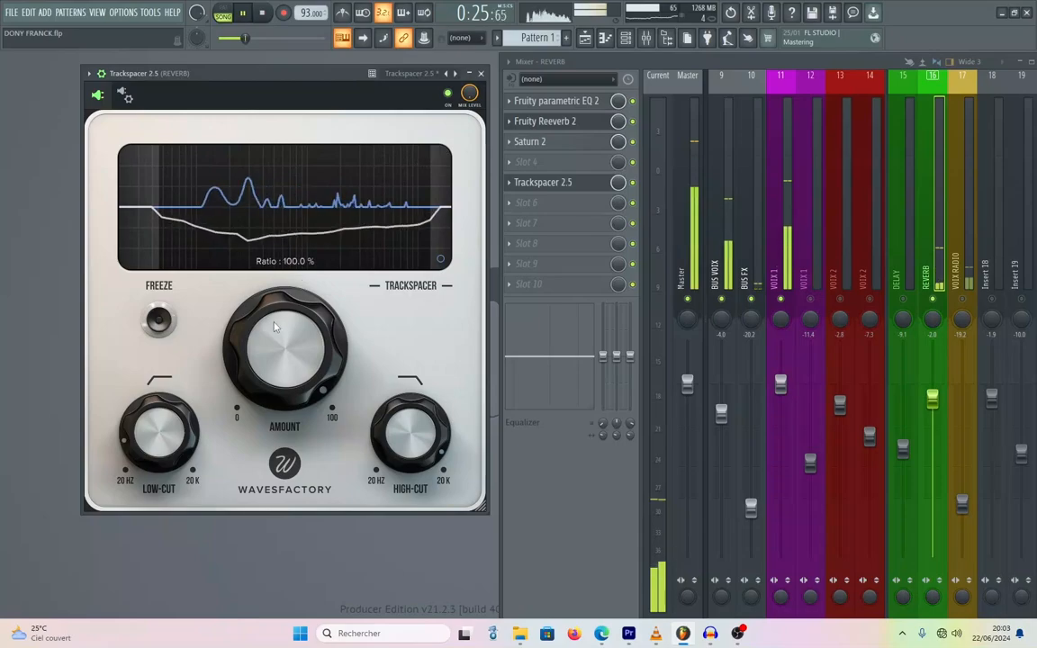
left_click_drag(275, 327, 276, 352)
Widen the mixer to reach track 8 and unmute the Dadju x Lynda Type Beat INSTRUMENT track
left_click_drag(501, 270, 145, 265)
scroll(542, 249, "up", 4)
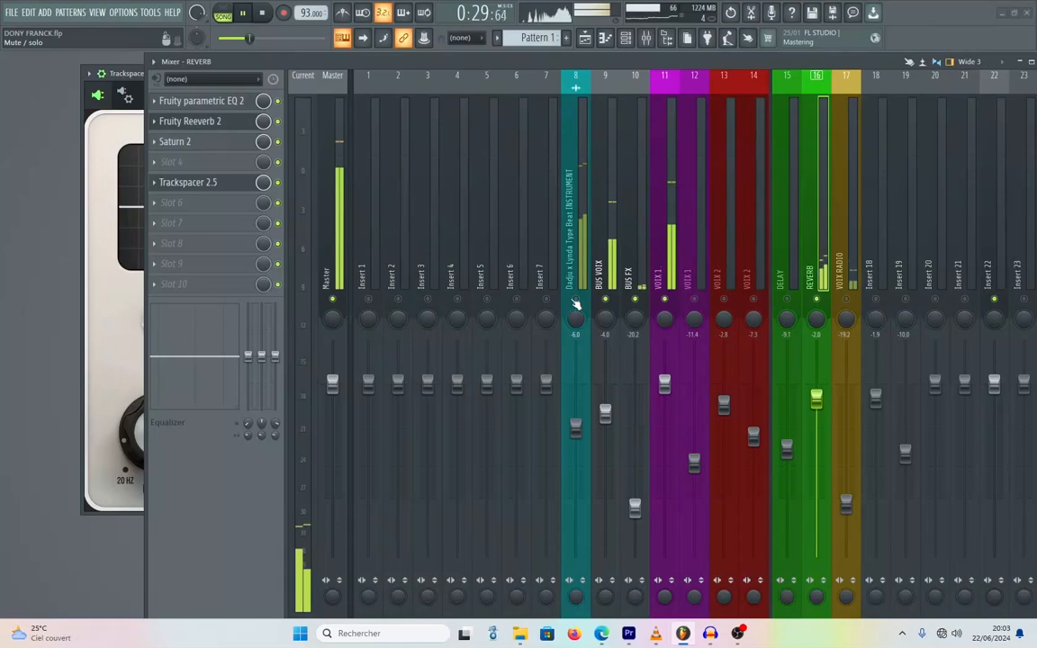
left_click(576, 299)
Lower the instrumental track's volume to -11.7 dB, keep Trackspacer visible beside the mixer while listening, and stop playback
left_click_drag(146, 55, 331, 377)
left_click_drag(611, 378, 610, 206)
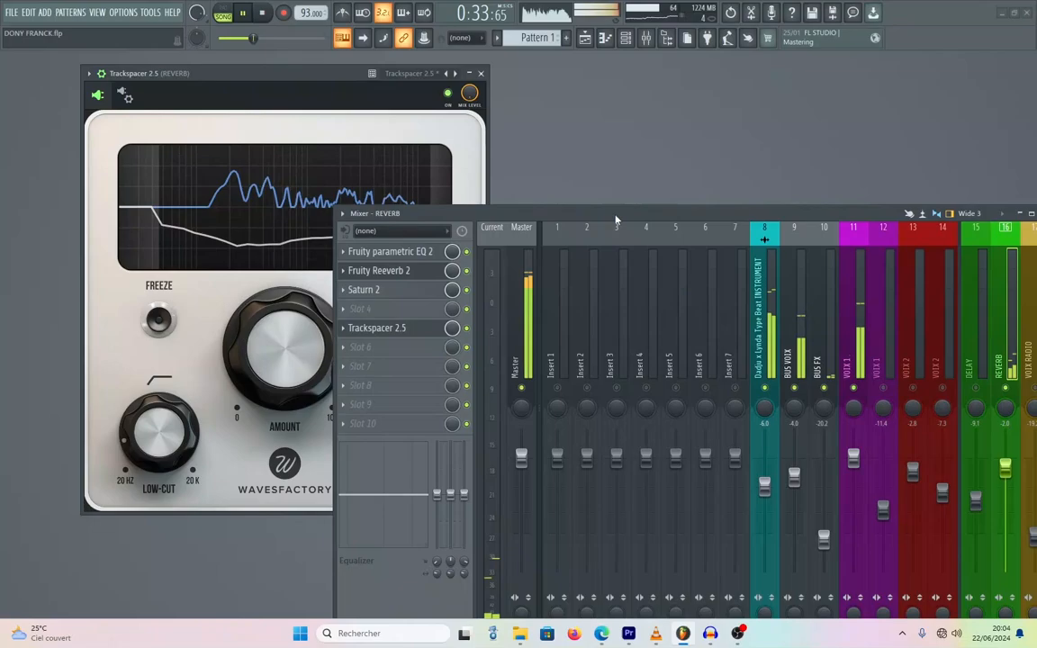
left_click_drag(764, 487, 765, 512)
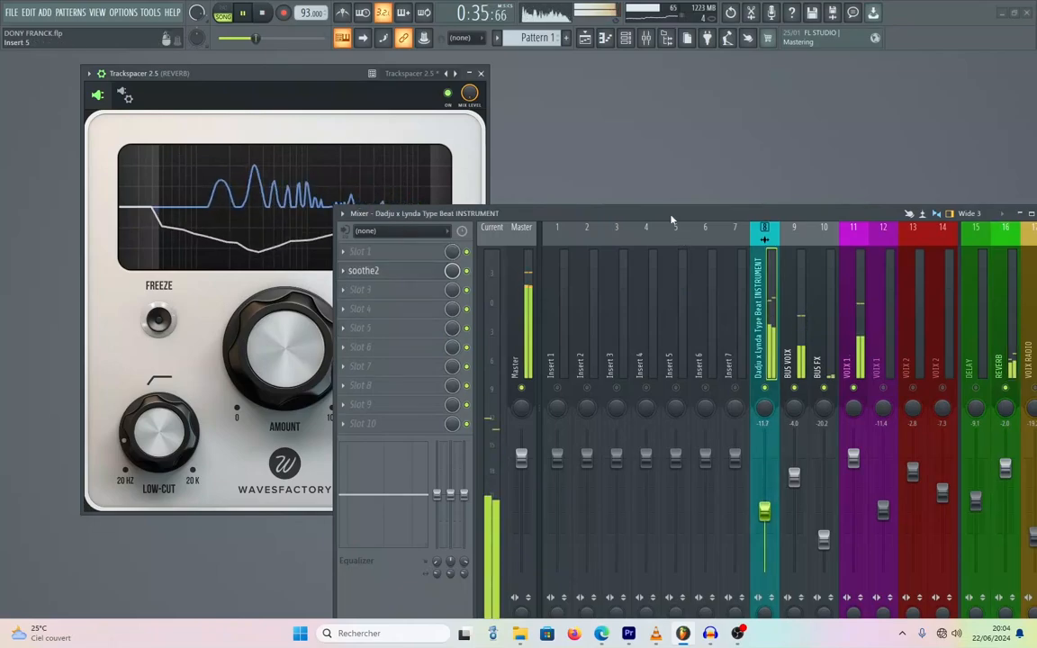
left_click_drag(673, 221, 576, 230)
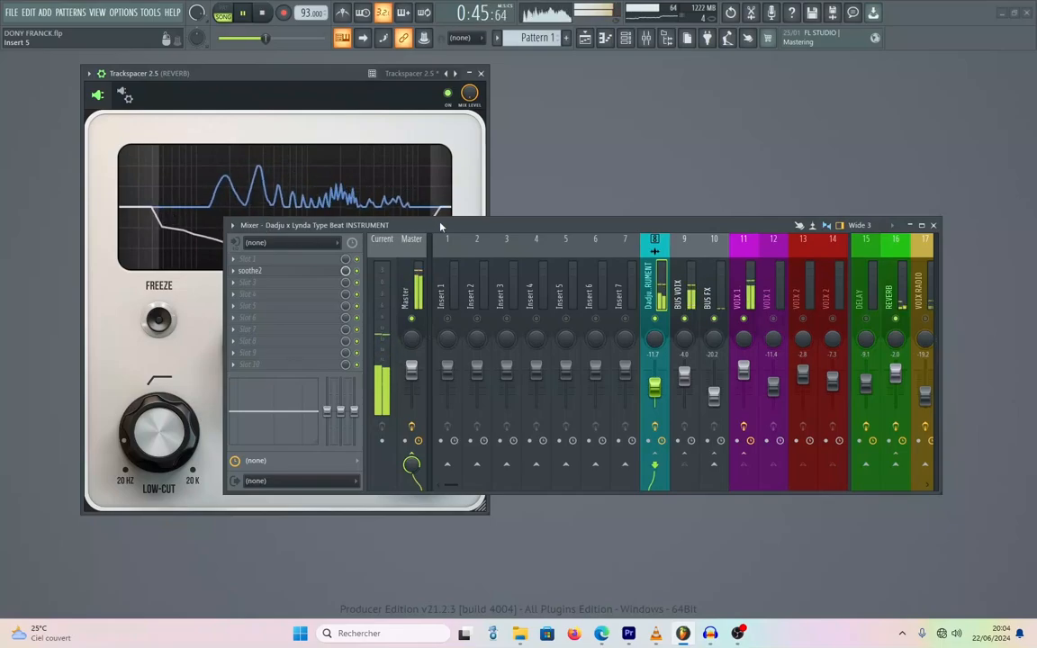
key("space")
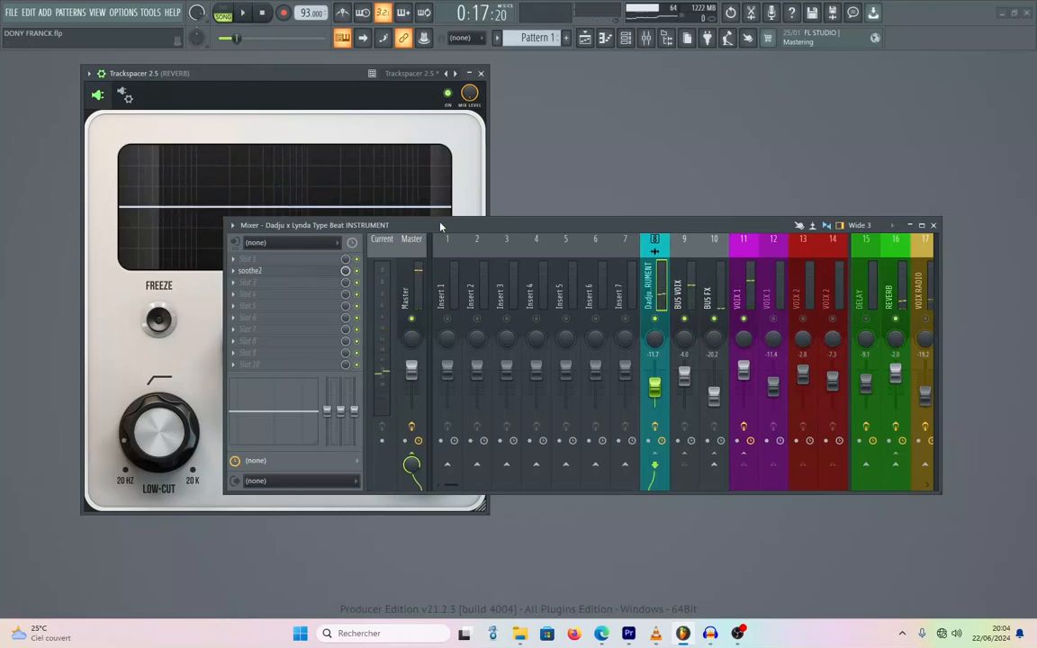